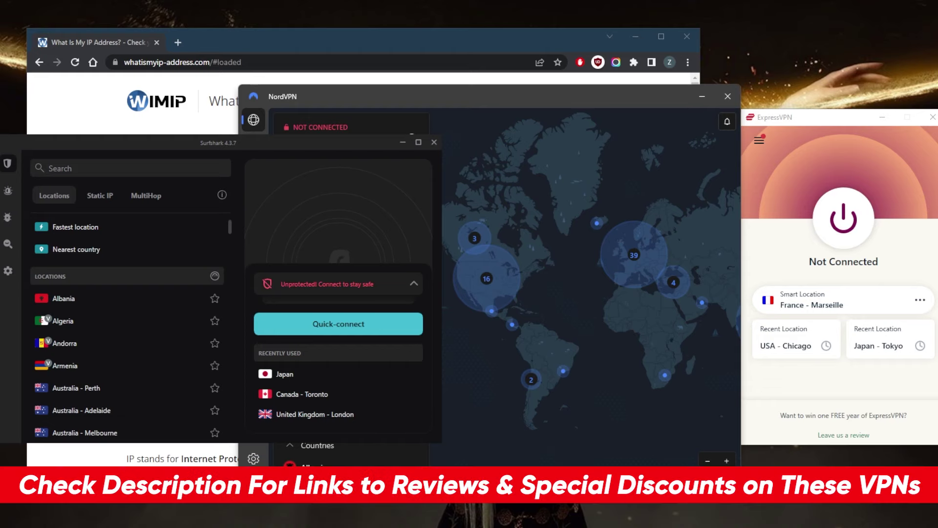
Bring the NordVPN, Surfshark and ExpressVPN windows to the front in turn.
{"action": "left_click", "coordinate": [604, 177]}
{"action": "left_click", "coordinate": [217, 149]}
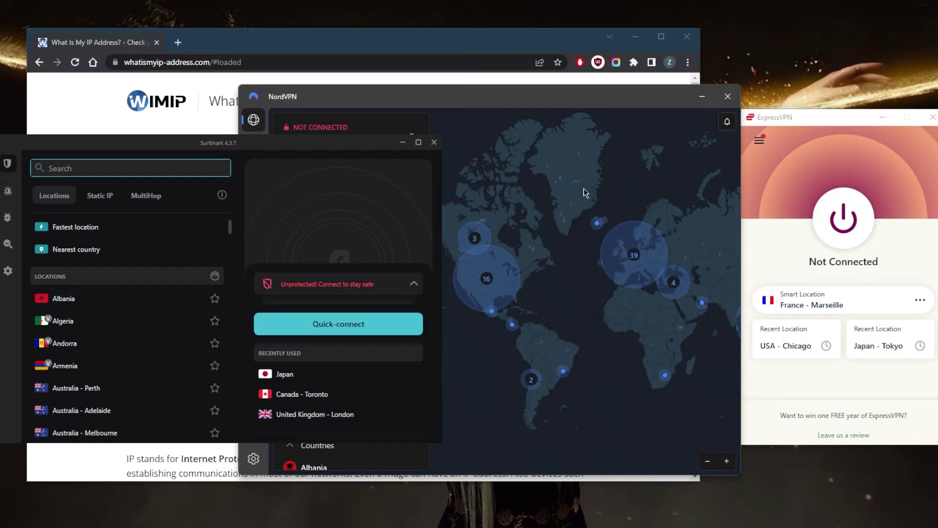
{"action": "left_click", "coordinate": [762, 149]}
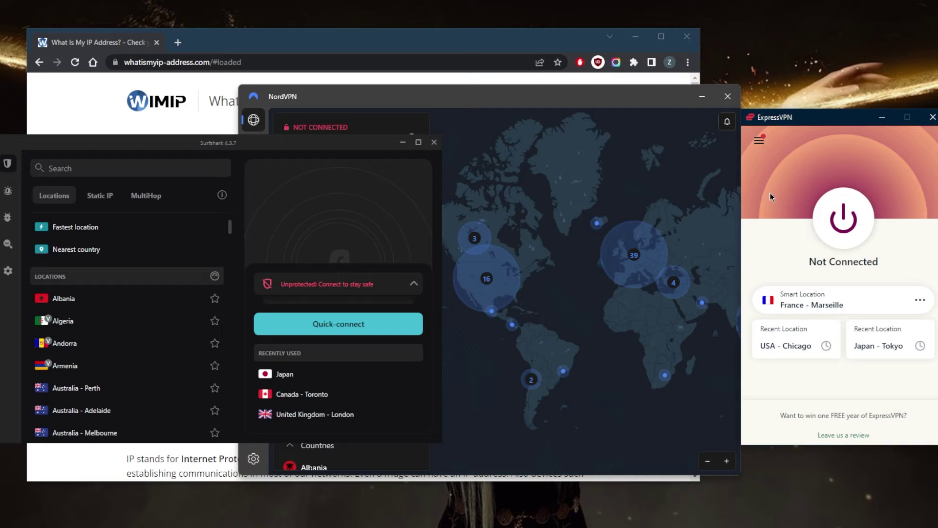
View ExpressVPN's Options on the General tab, close it, and bring NordVPN forward.
{"action": "left_click", "coordinate": [779, 181]}
{"action": "left_click", "coordinate": [504, 157]}
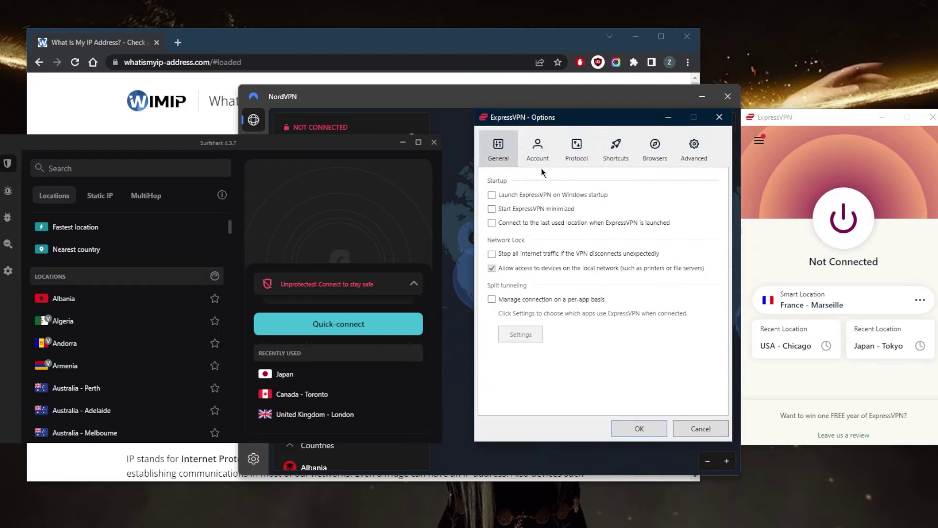
{"action": "left_click", "coordinate": [719, 118]}
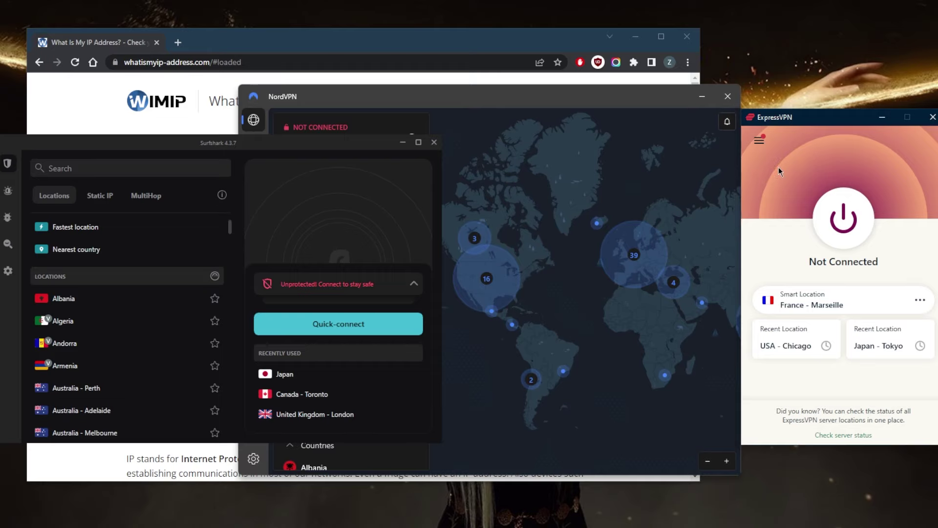
{"action": "left_click", "coordinate": [543, 169]}
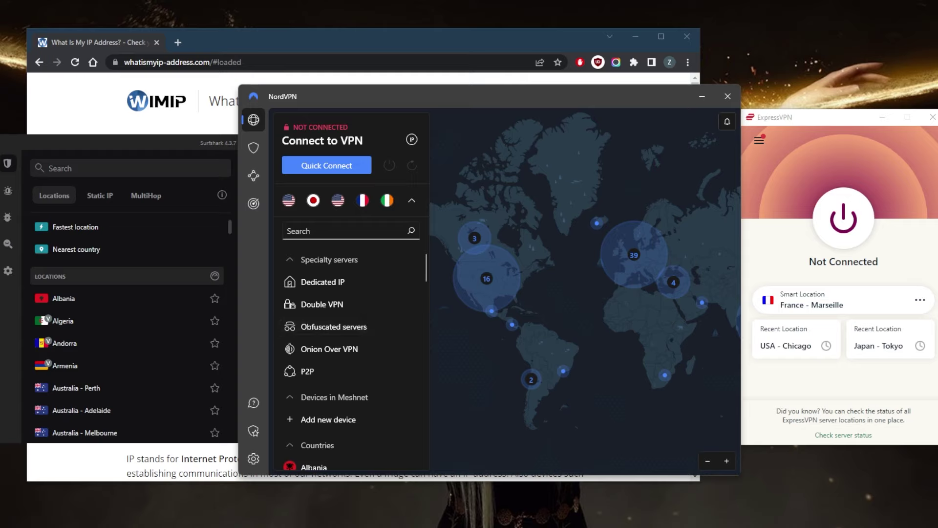
Review Surfshark's VPN settings down to Advanced Security, then return to its Locations list.
{"action": "left_click", "coordinate": [198, 153]}
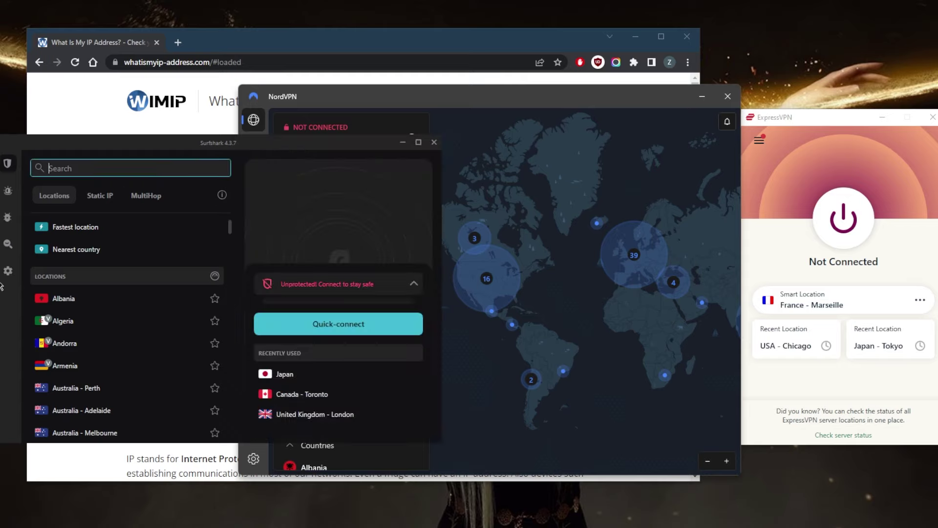
{"action": "left_click", "coordinate": [8, 270]}
{"action": "left_click", "coordinate": [118, 178]}
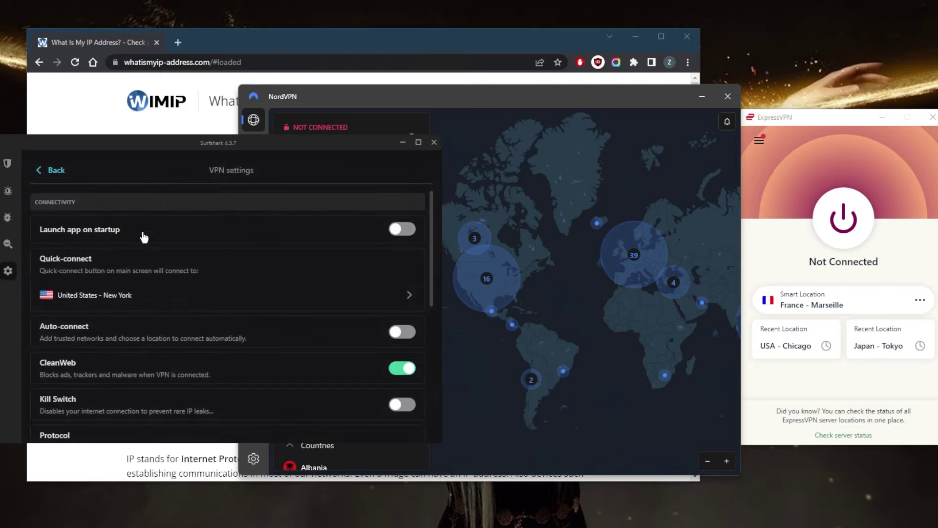
{"action": "scroll", "coordinate": [147, 254], "scroll_direction": "down", "scroll_amount": 5}
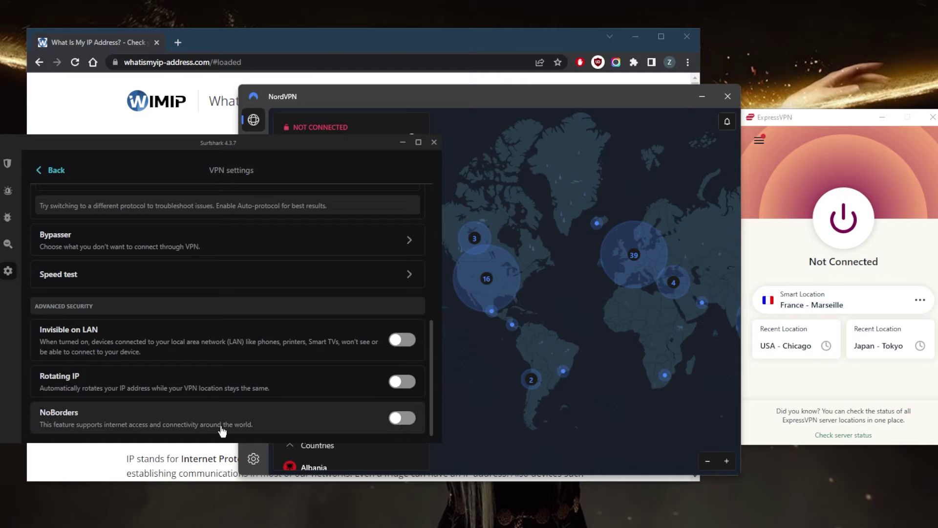
{"action": "left_click", "coordinate": [8, 163]}
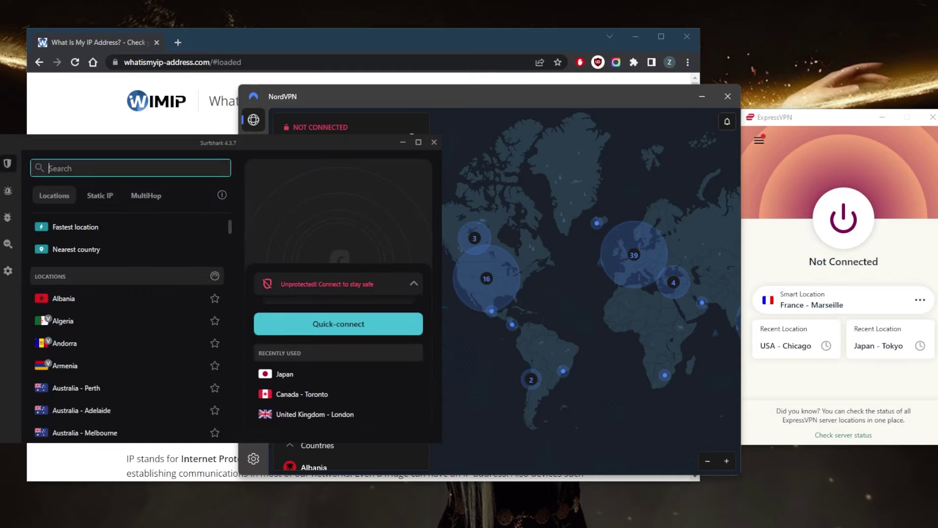
{"action": "left_click", "coordinate": [782, 220]}
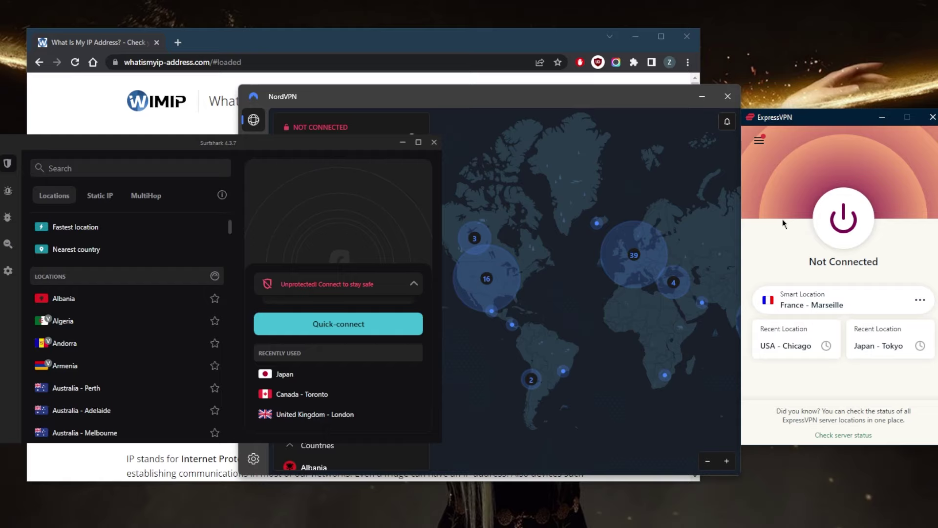
{"action": "left_click", "coordinate": [758, 145]}
{"action": "left_click", "coordinate": [770, 181]}
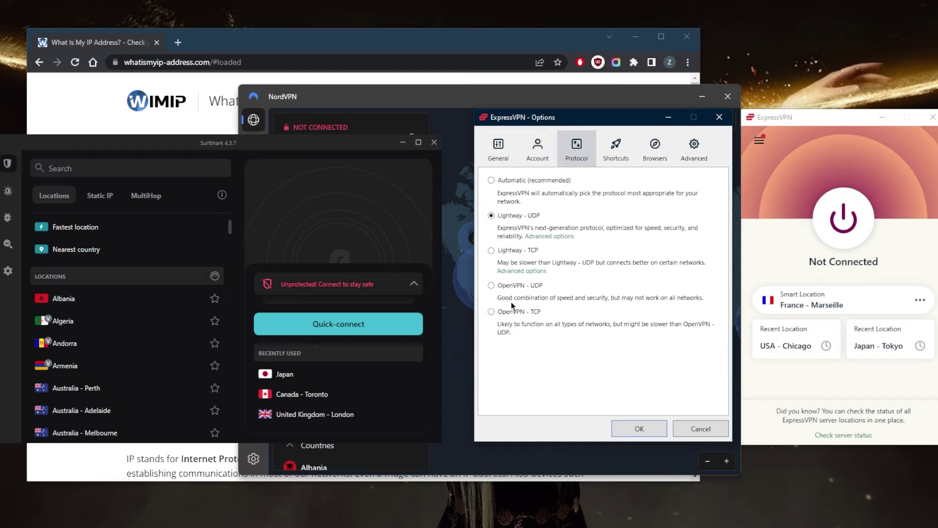
{"action": "left_click", "coordinate": [491, 180]}
{"action": "left_click", "coordinate": [490, 215]}
{"action": "left_click", "coordinate": [639, 428]}
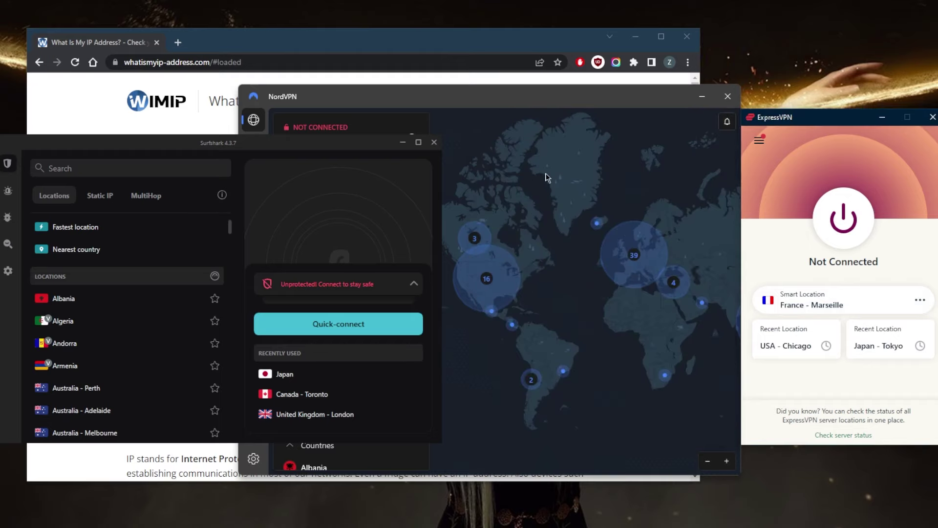
Check NordVPN's available protocols, keep NordLynx, and return to its map view.
{"action": "left_click", "coordinate": [549, 179]}
{"action": "left_click", "coordinate": [254, 459]}
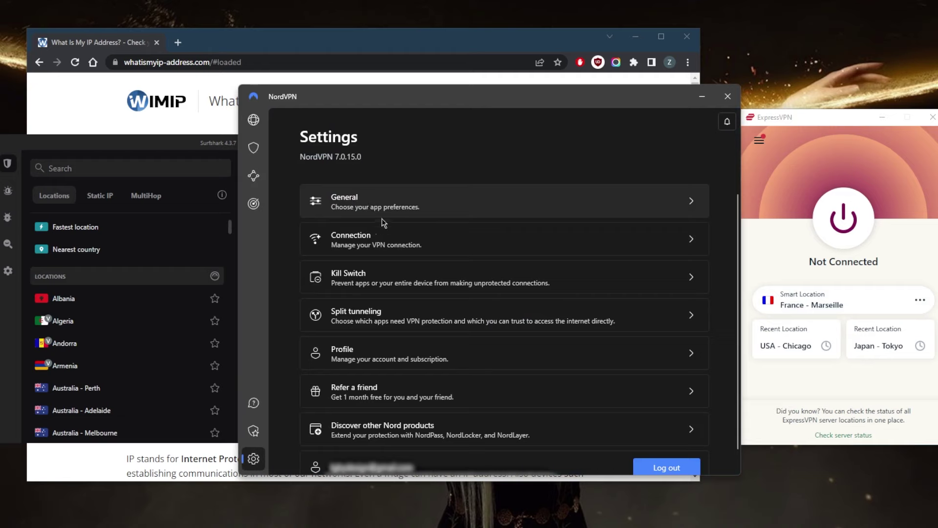
{"action": "left_click", "coordinate": [391, 232]}
{"action": "left_click", "coordinate": [637, 189]}
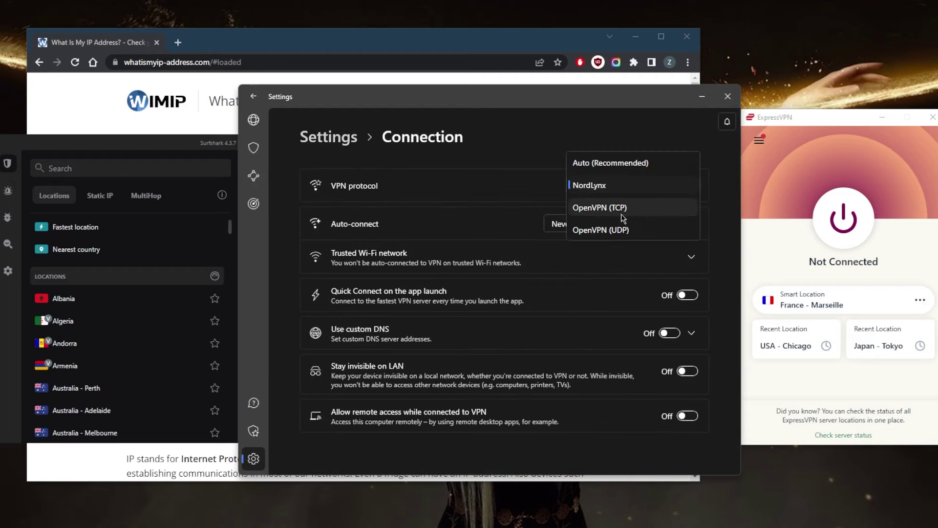
{"action": "left_click", "coordinate": [609, 188]}
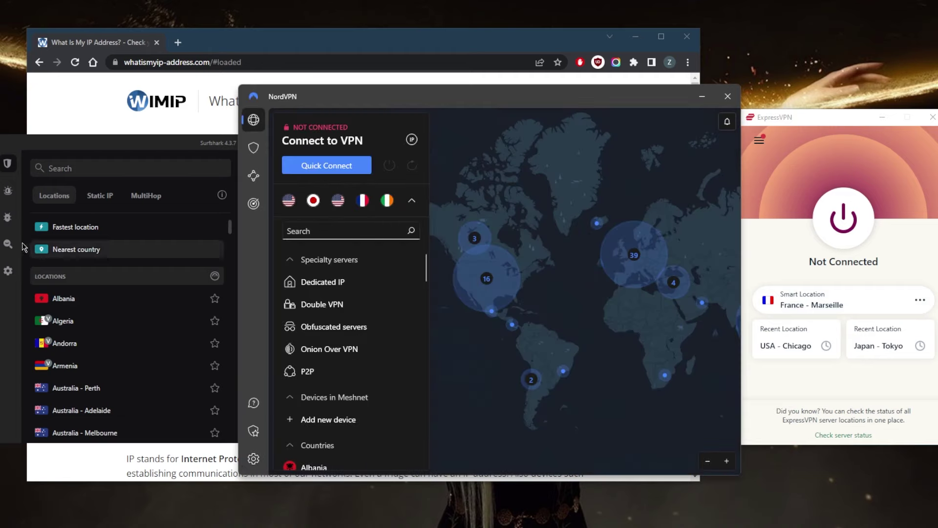
{"action": "left_click", "coordinate": [22, 242]}
Switch Surfshark's VPN protocol to OpenVPN (TCP), then show NordVPN's specialty servers list.
{"action": "left_click", "coordinate": [8, 270]}
{"action": "left_click", "coordinate": [90, 185]}
{"action": "scroll", "coordinate": [196, 327], "scroll_direction": "down", "scroll_amount": 3}
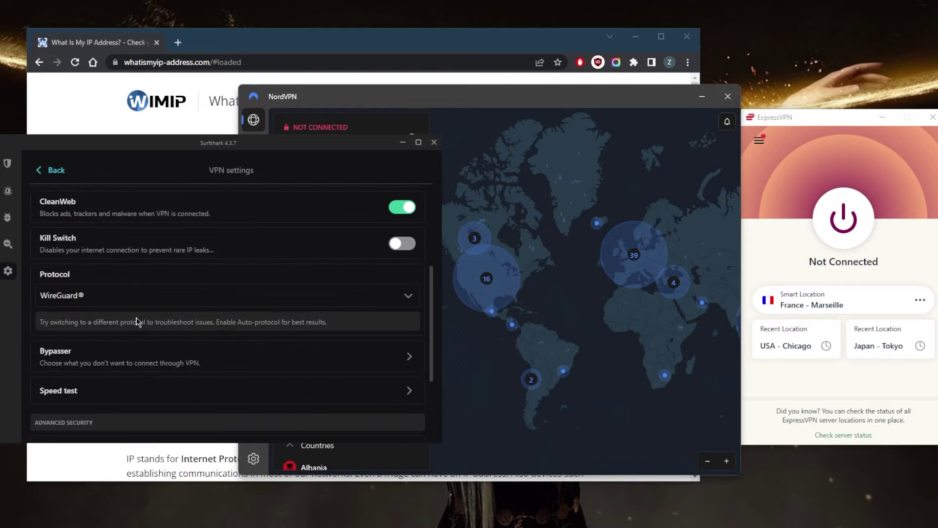
{"action": "left_click", "coordinate": [123, 304]}
{"action": "left_click", "coordinate": [78, 405]}
{"action": "scroll", "coordinate": [216, 327], "scroll_direction": "up", "scroll_amount": 3}
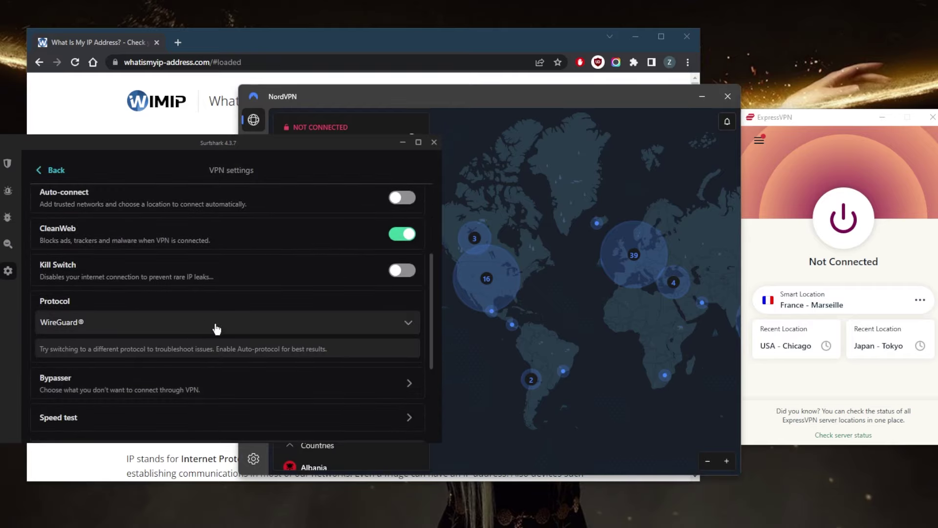
{"action": "left_click", "coordinate": [15, 163]}
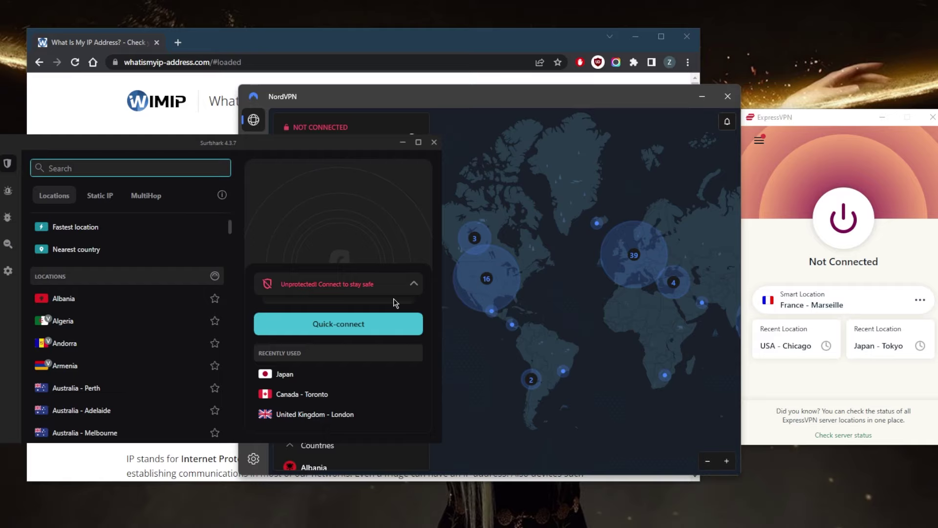
{"action": "left_click", "coordinate": [499, 203]}
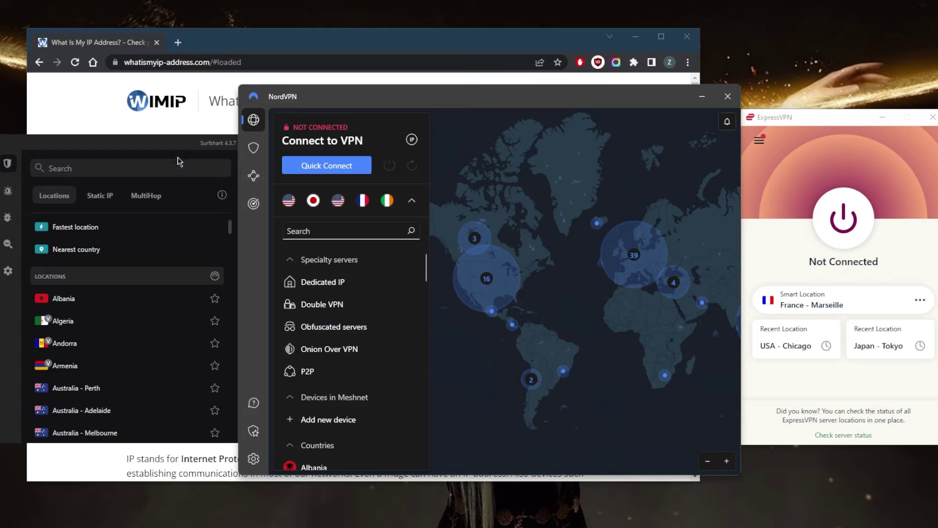
{"action": "left_click", "coordinate": [182, 145]}
{"action": "left_click", "coordinate": [8, 270]}
{"action": "left_click", "coordinate": [132, 171]}
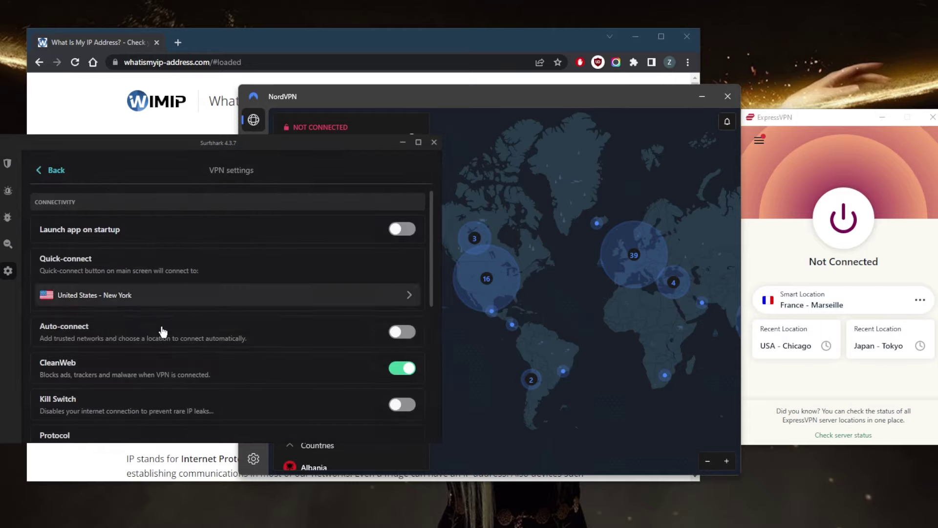
{"action": "scroll", "coordinate": [162, 332], "scroll_direction": "down", "scroll_amount": 8}
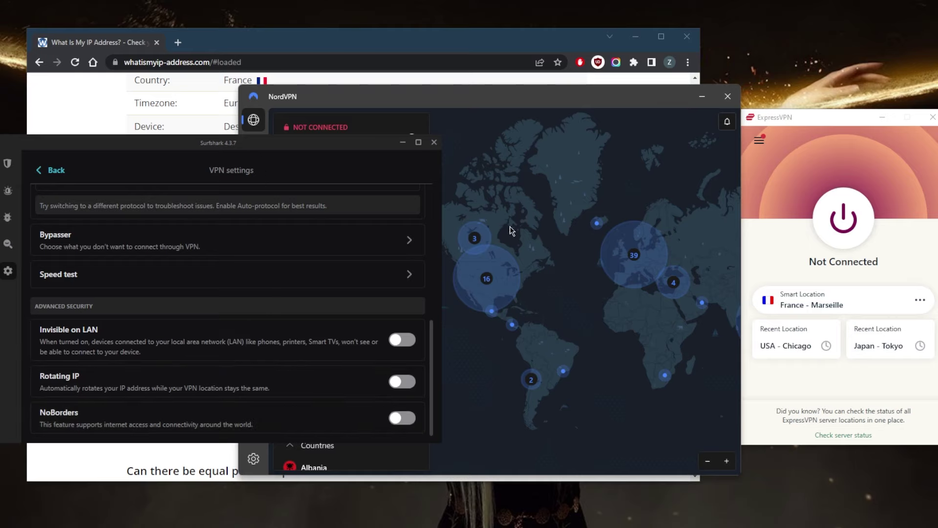
{"action": "left_click", "coordinate": [14, 167]}
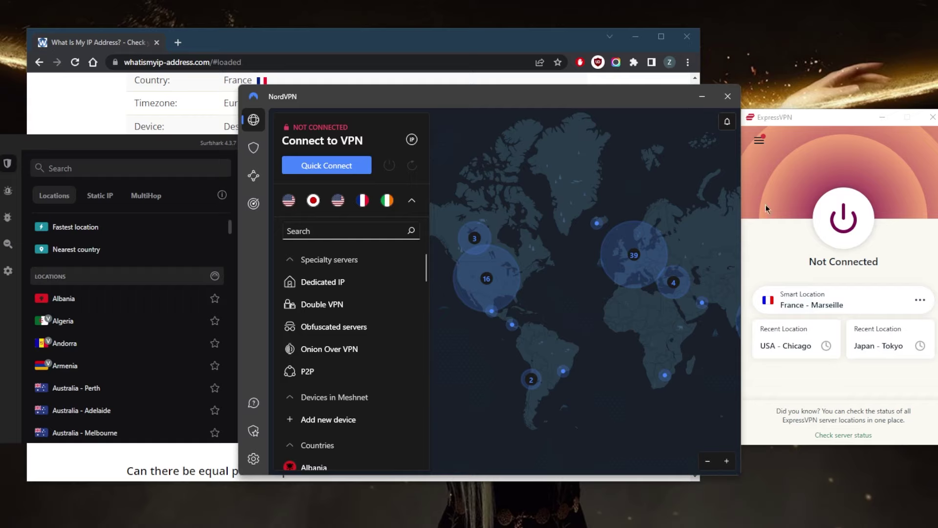
{"action": "left_click", "coordinate": [804, 174]}
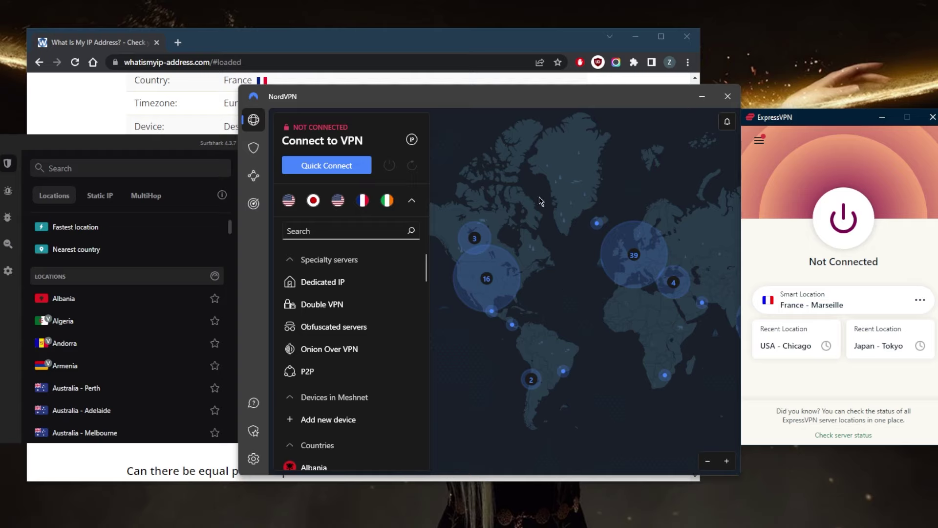
{"action": "left_click_drag", "start_coordinate": [544, 231], "coordinate": [550, 238]}
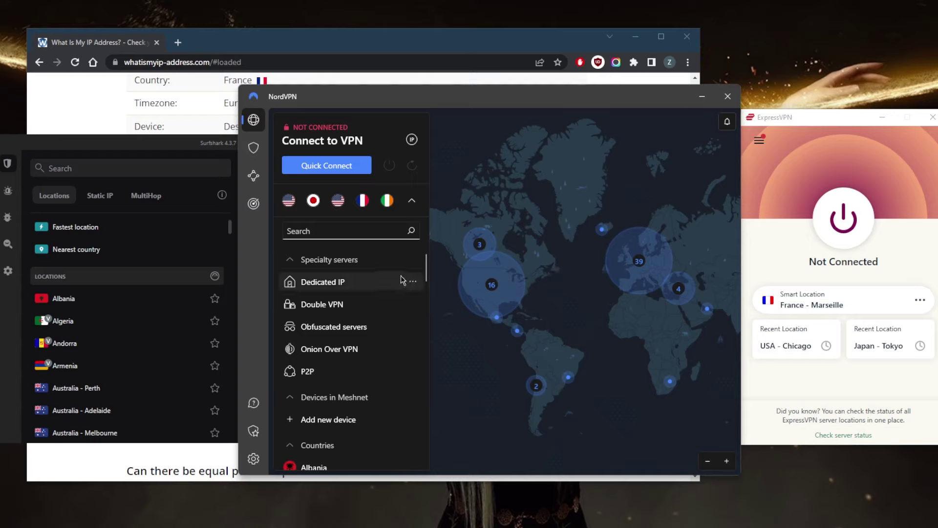
{"action": "left_click", "coordinate": [222, 141]}
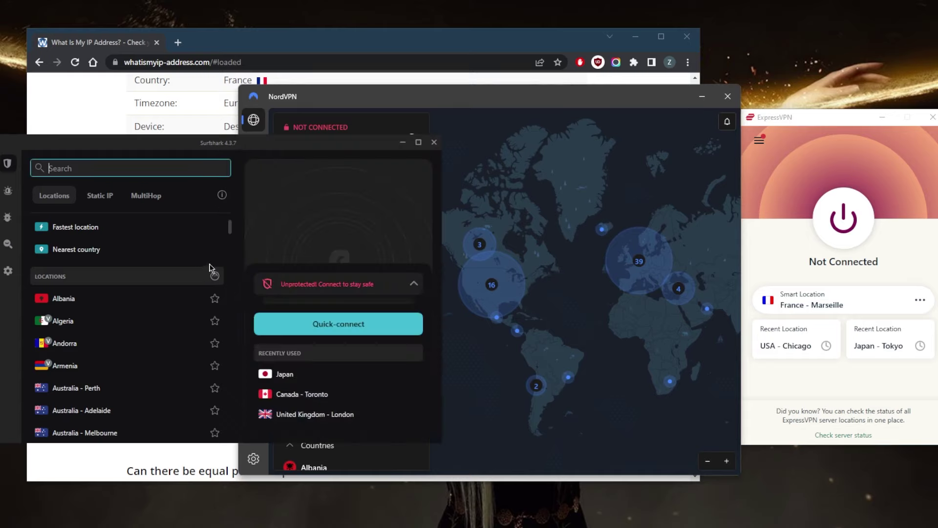
{"action": "left_click", "coordinate": [107, 195]}
{"action": "left_click", "coordinate": [374, 122]}
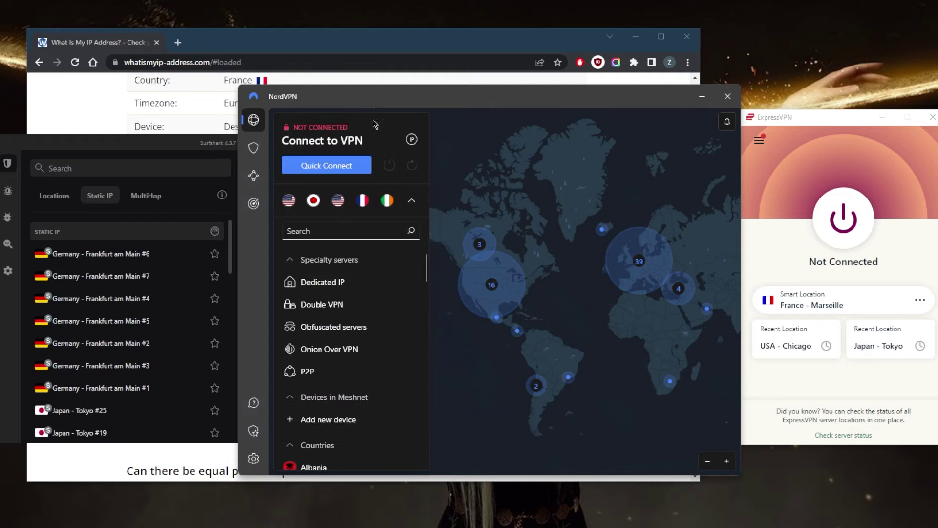
{"action": "left_click", "coordinate": [65, 195]}
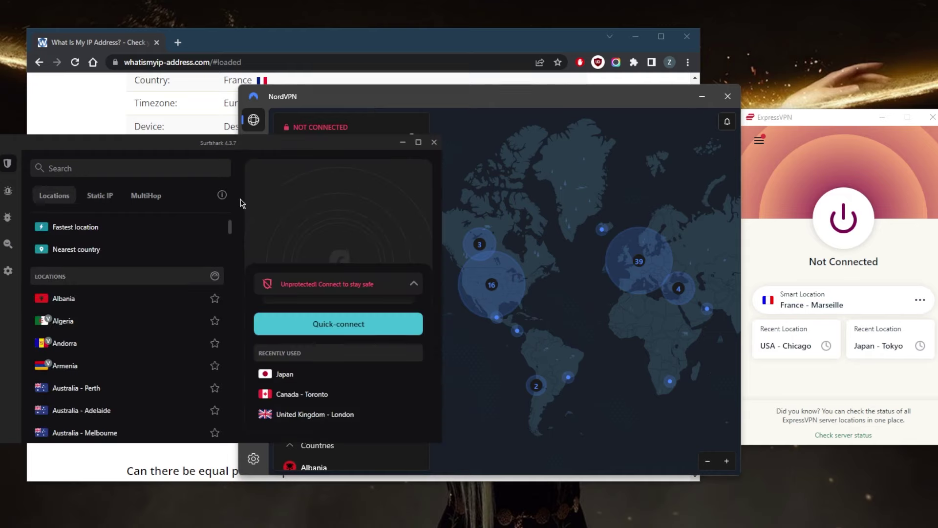
{"action": "left_click", "coordinate": [100, 196]}
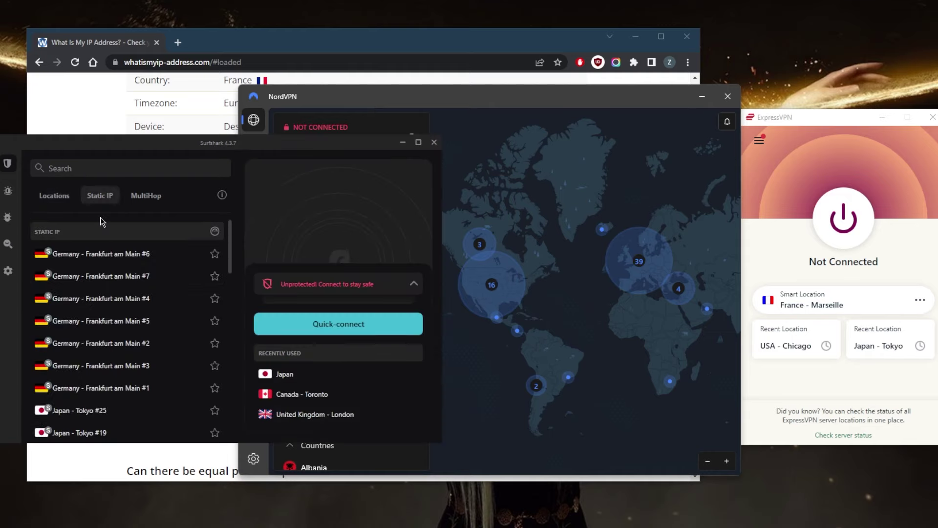
{"action": "left_click", "coordinate": [57, 196]}
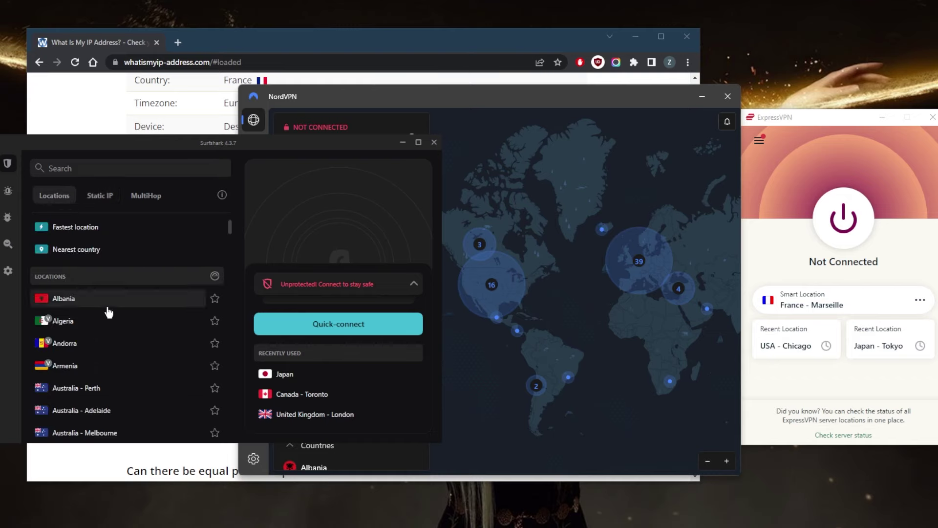
{"action": "scroll", "coordinate": [129, 328], "scroll_direction": "down", "scroll_amount": 3}
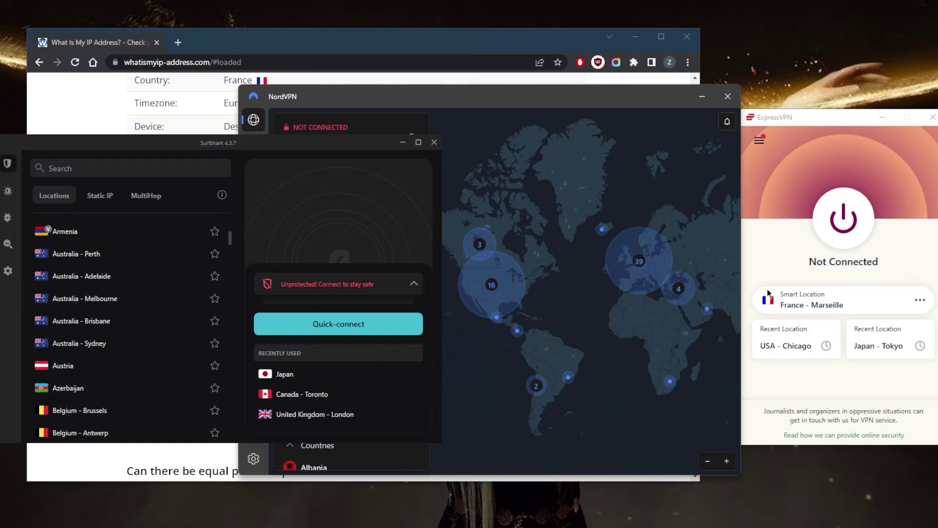
{"action": "left_click", "coordinate": [555, 176]}
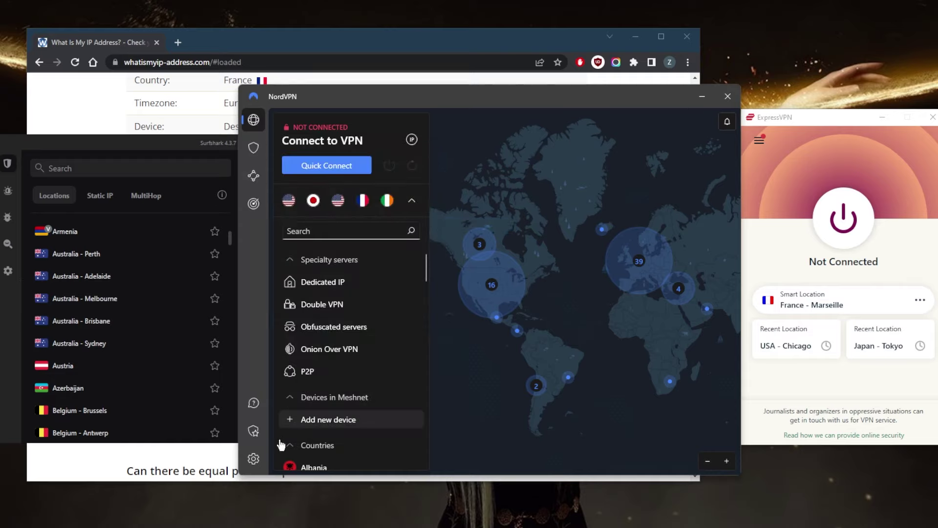
Expand NordVPN's Use custom DNS to view the 8.8.8.8 field, leaving it off.
{"action": "left_click", "coordinate": [254, 459]}
{"action": "left_click", "coordinate": [388, 245]}
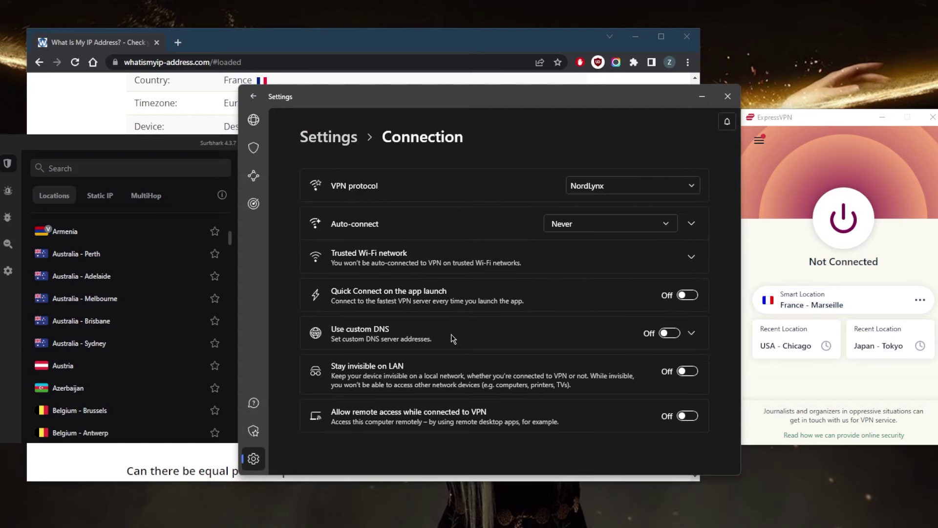
{"action": "left_click", "coordinate": [693, 333]}
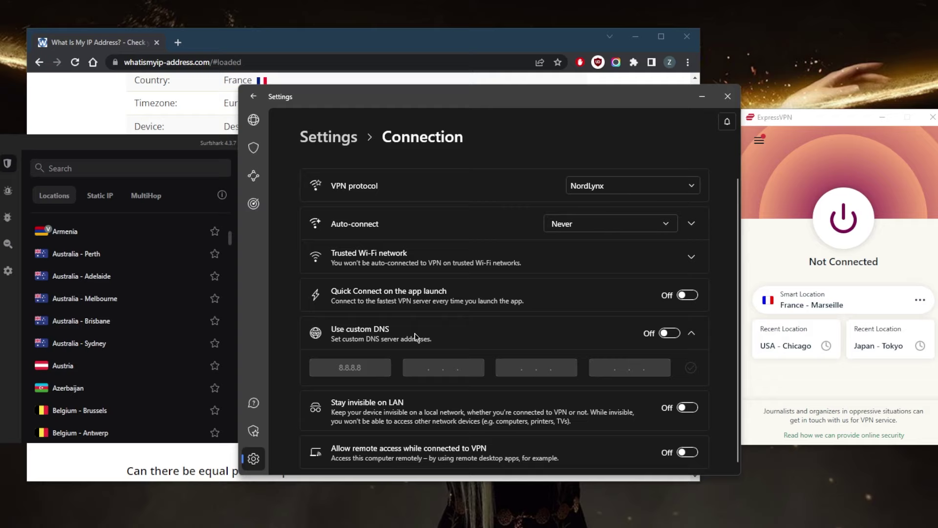
{"action": "left_click", "coordinate": [256, 123]}
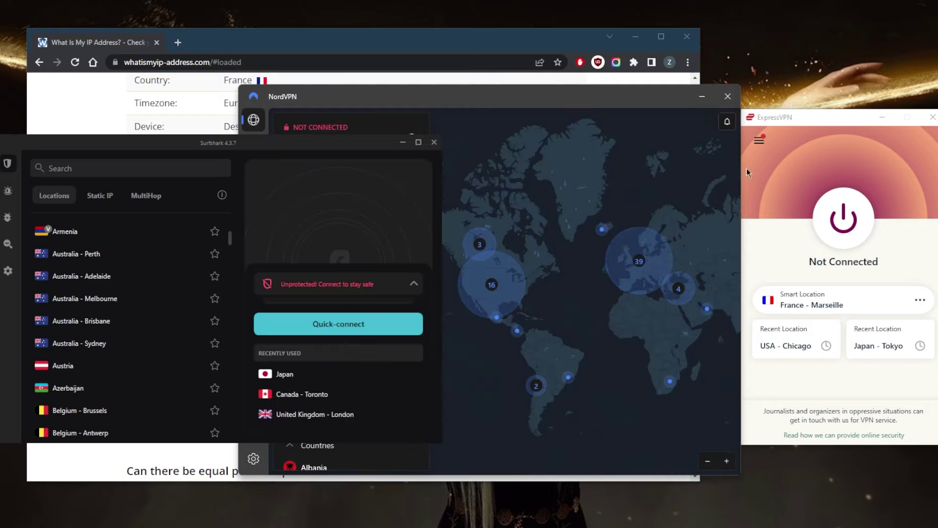
{"action": "left_click", "coordinate": [238, 142]}
{"action": "left_click", "coordinate": [757, 220]}
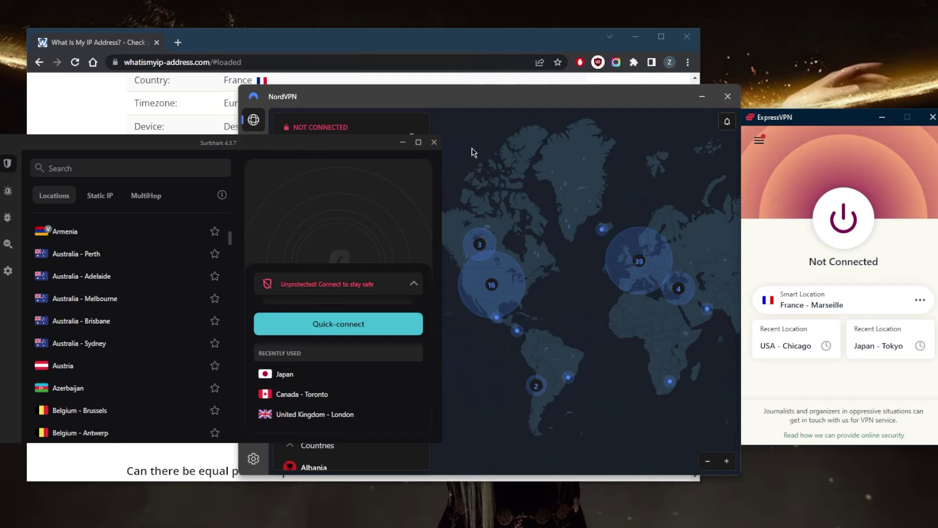
{"action": "left_click", "coordinate": [505, 149]}
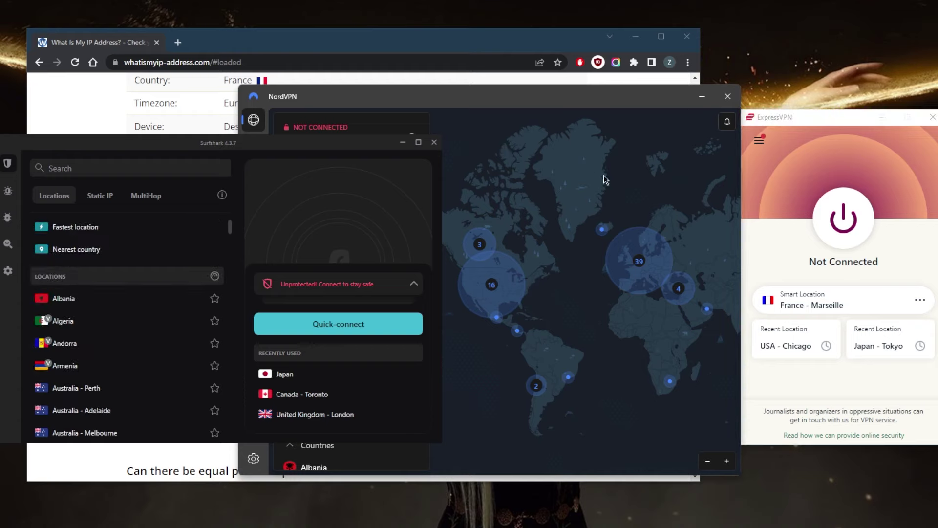